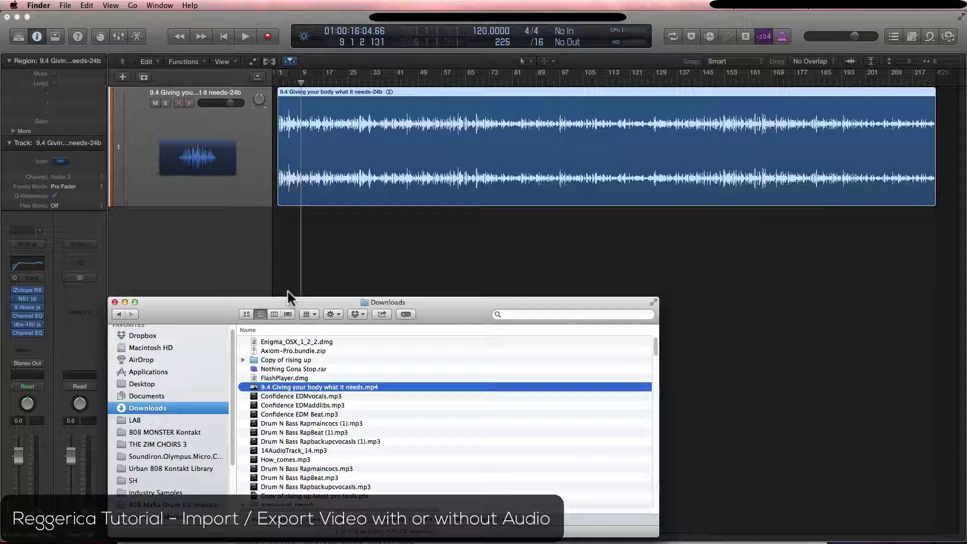
Move the playhead to the project start and switch to the Downloads folder holding the movie
click(335, 226)
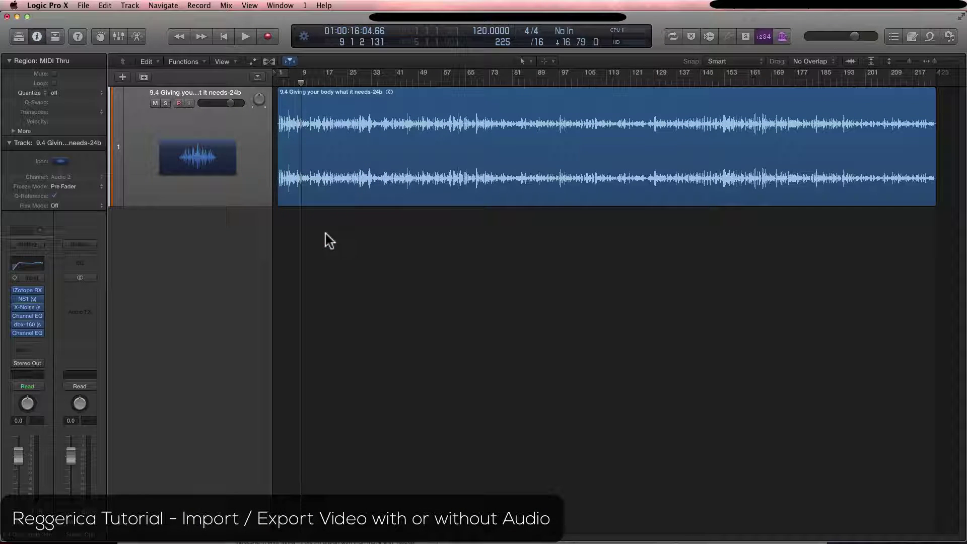
key(Return)
key(super+Tab)
Import '9.4 Giving your body what it needs.mp4', extracting its audio to a new track at 50 fps
click(276, 389)
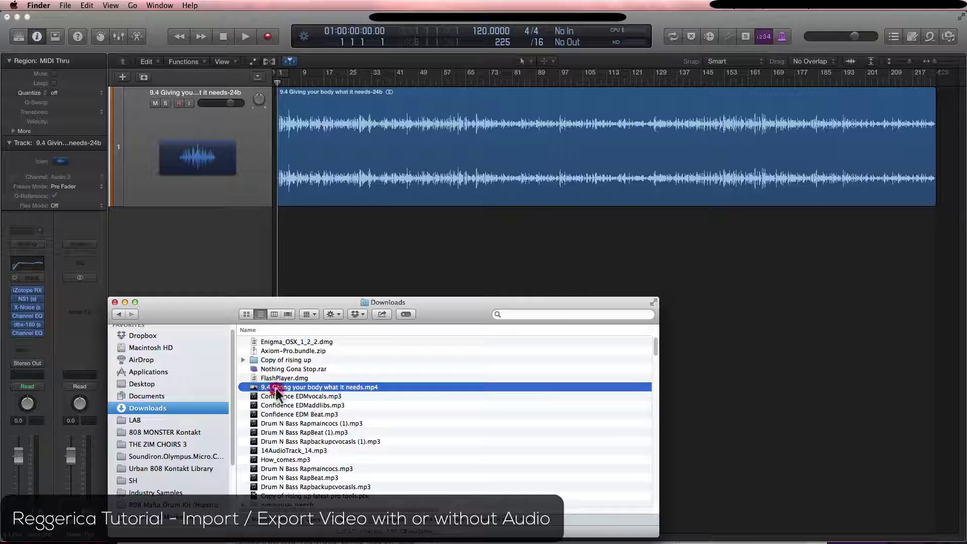
drag(276, 392, 285, 260)
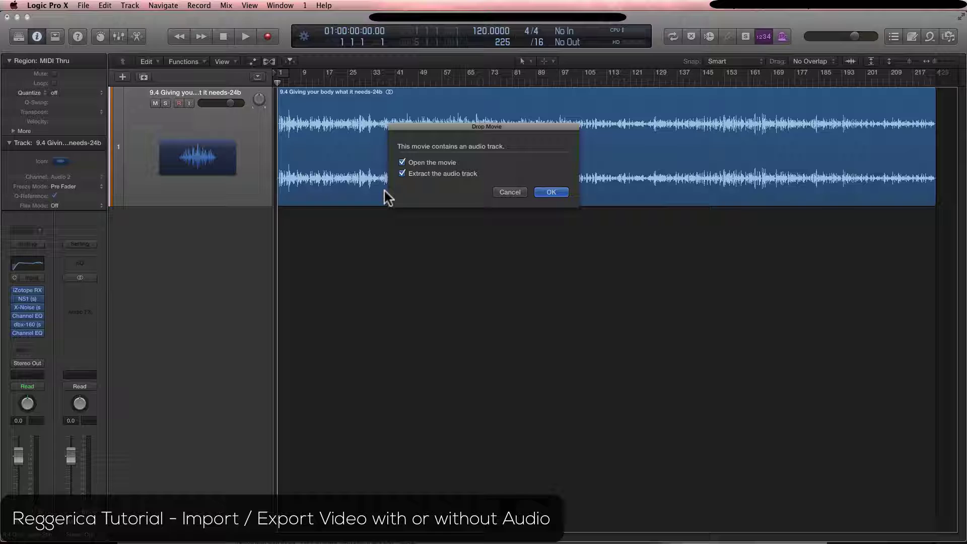
key(Return)
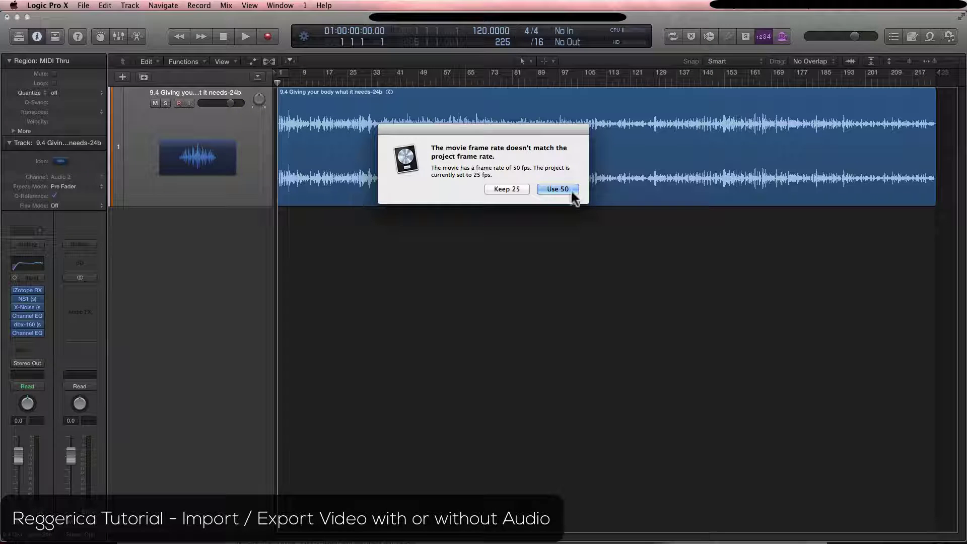
click(559, 189)
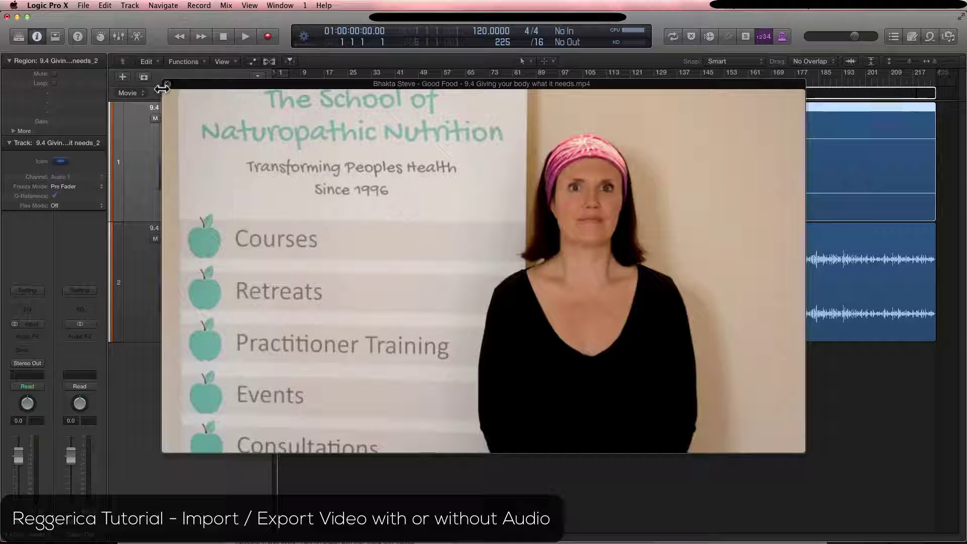
Close the floating movie window, select both audio tracks, and zoom in and back out
click(165, 84)
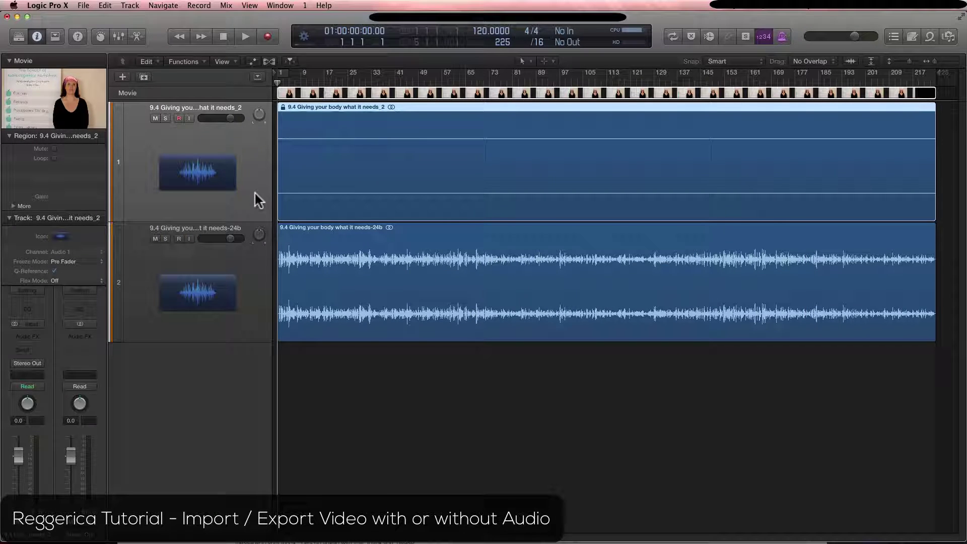
click(256, 265)
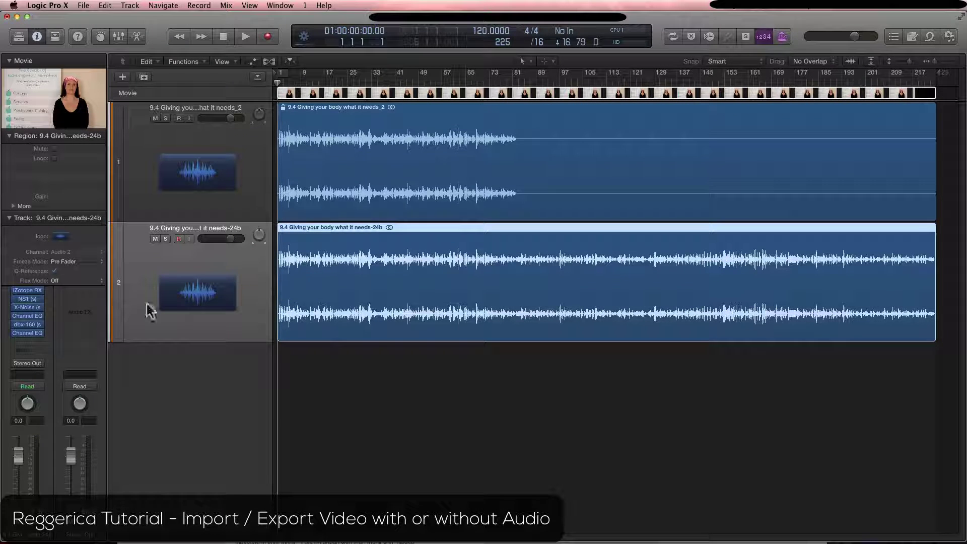
click(256, 157)
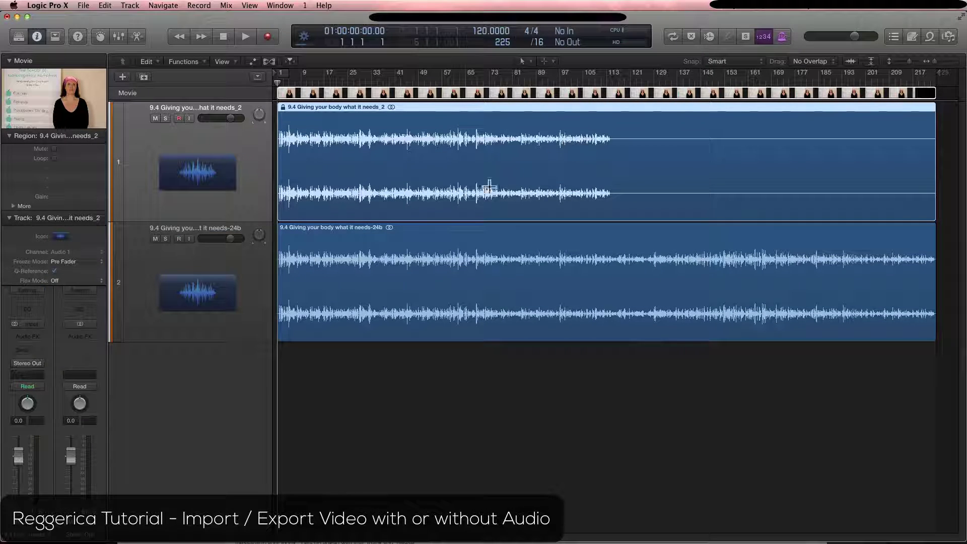
key(super+Right)
key(super+Right)
key(super+Right)
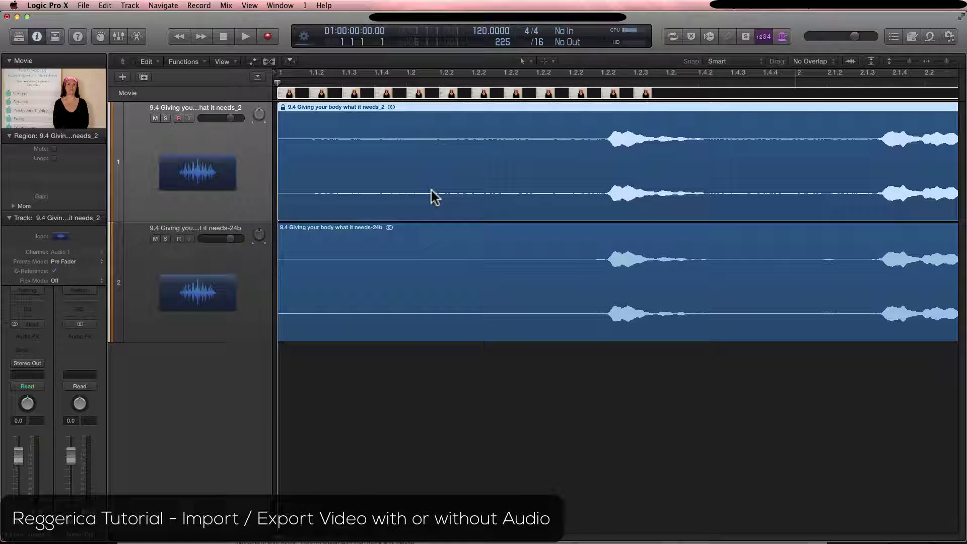
key(super+Left)
key(super+Left)
key(super+Left)
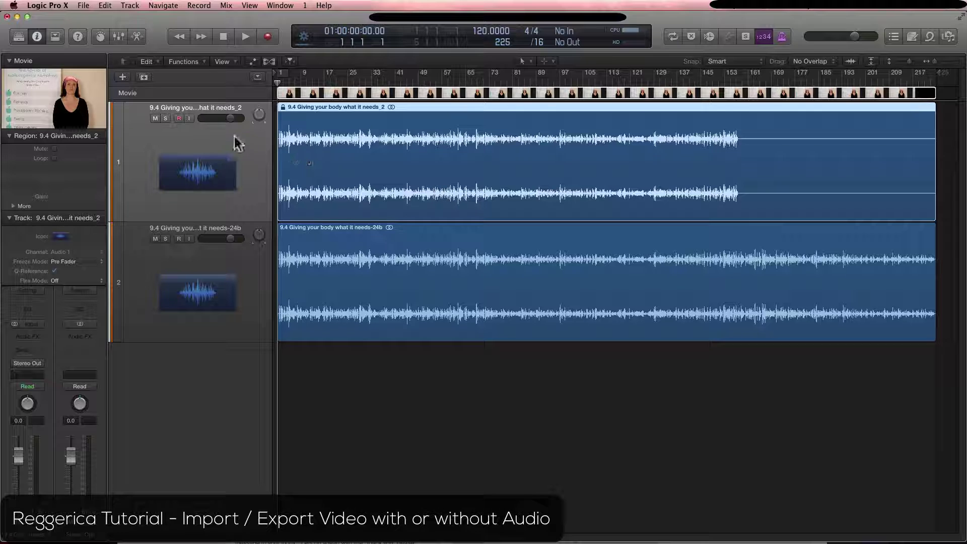
Mute track 1's original movie audio and preview playback in the movie window
click(154, 118)
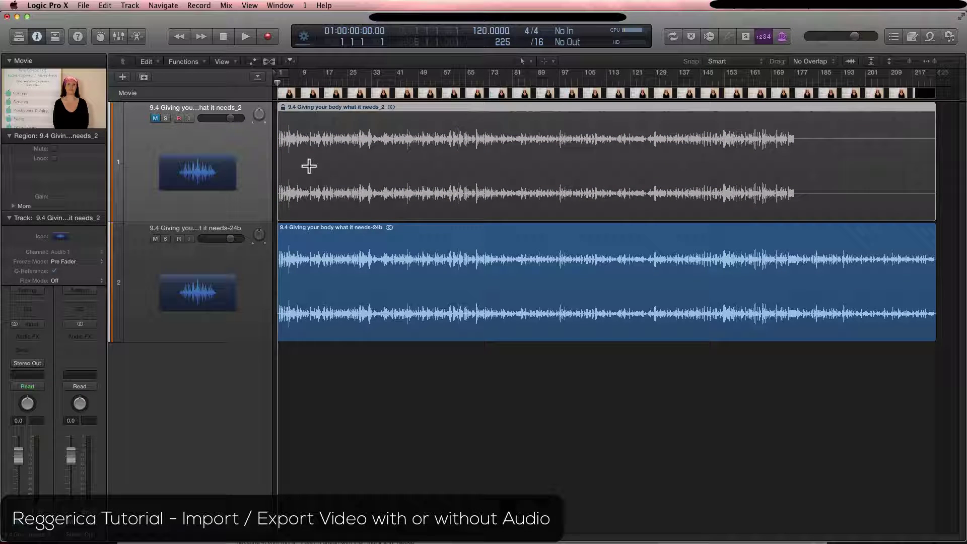
click(312, 73)
key(space)
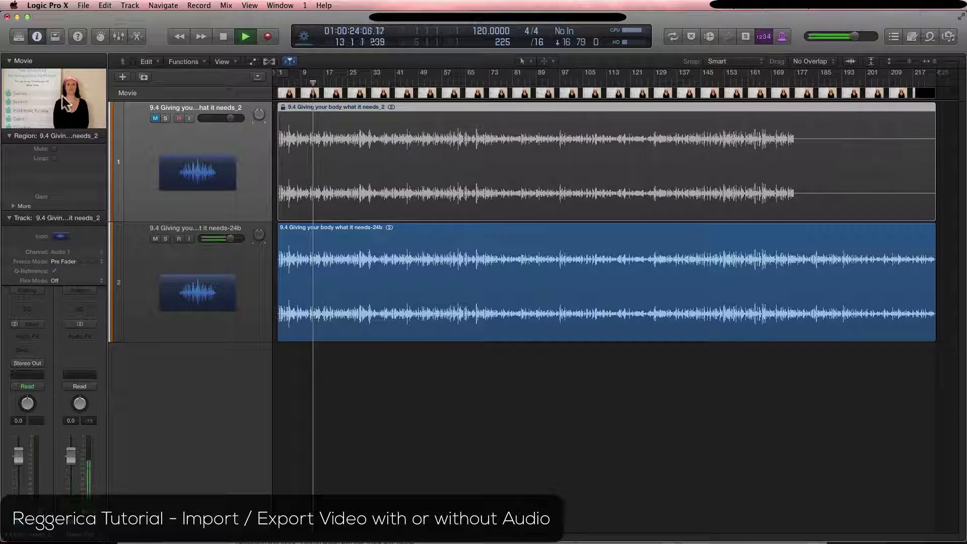
double_click(62, 96)
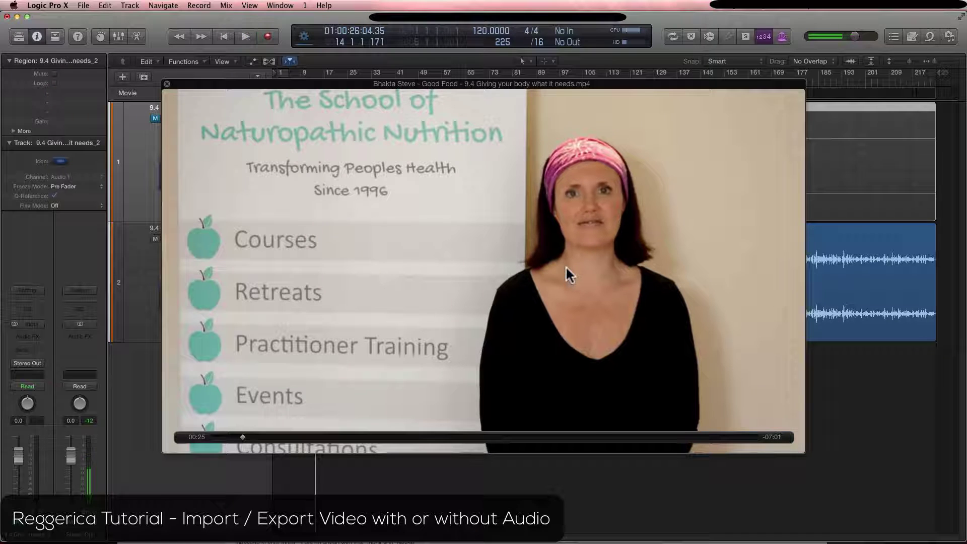
key(space)
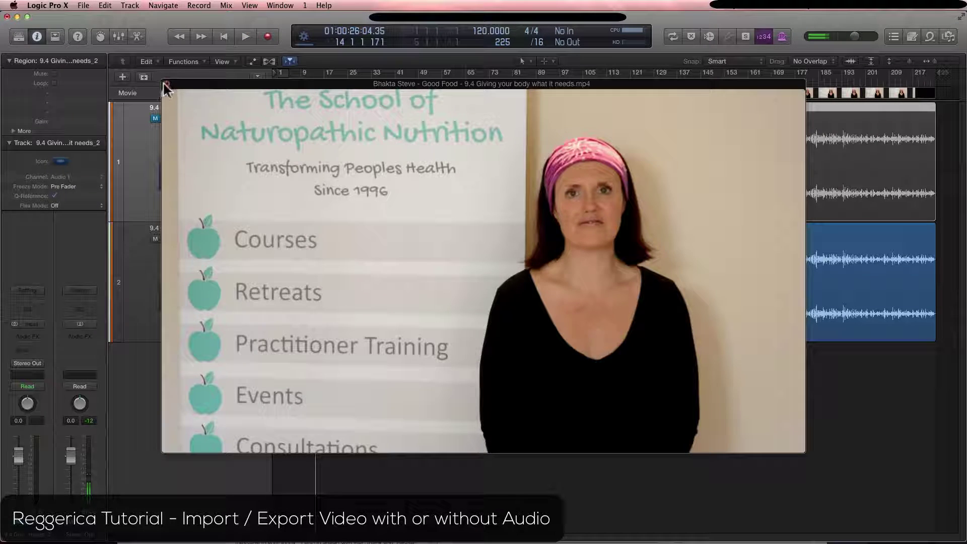
Close the movie window and set a cycle range spanning the whole project
click(165, 83)
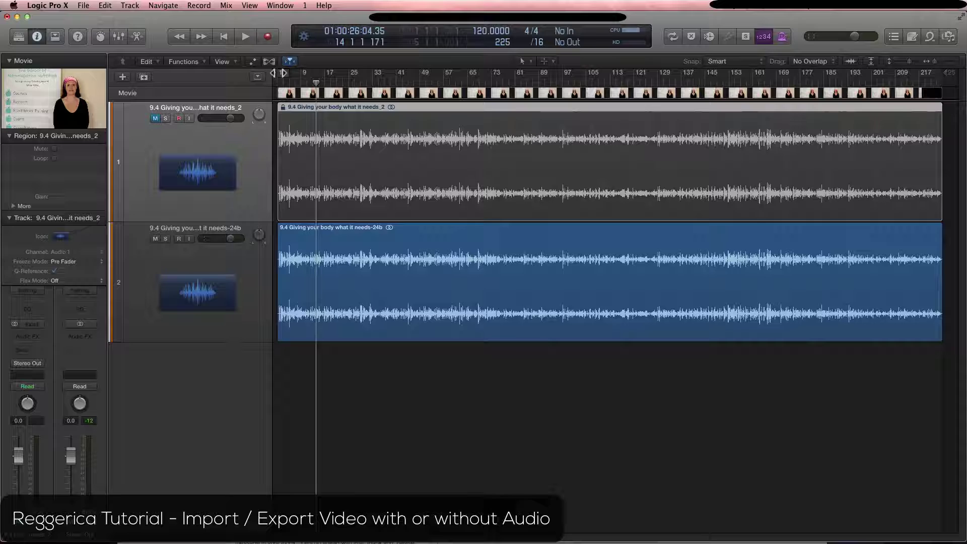
key(c)
drag(283, 73, 940, 200)
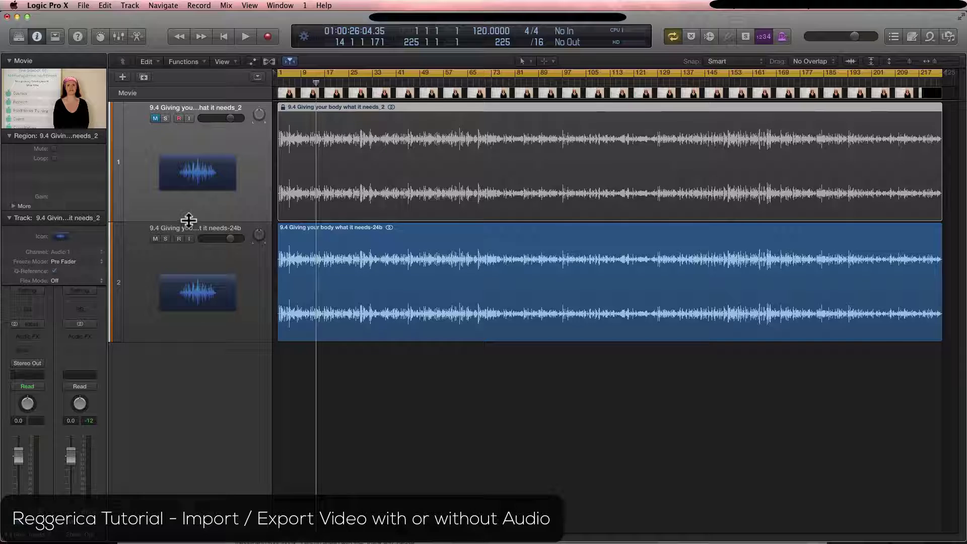
Open the Cmd-B bounce dialog, review its MP3 and PCM settings, and cancel it
key(super+b)
click(403, 137)
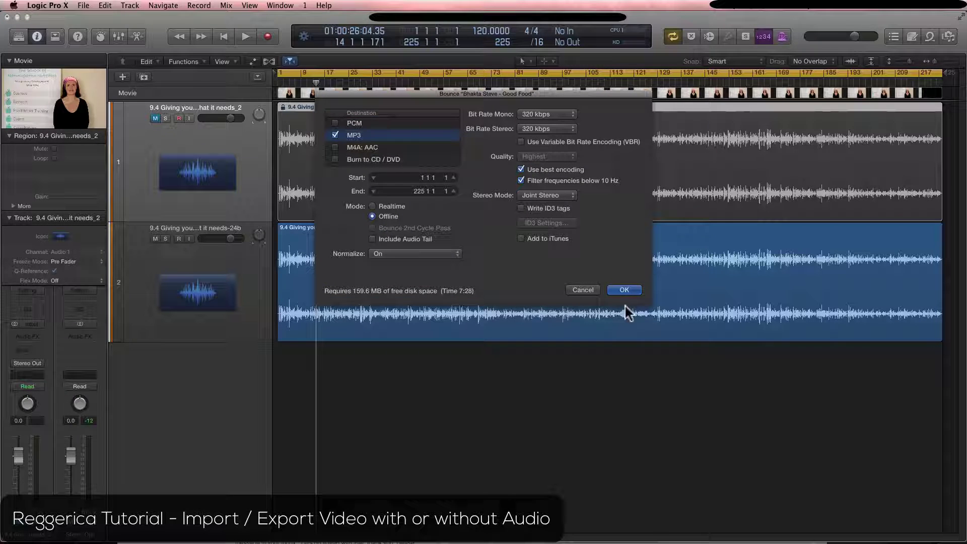
click(336, 124)
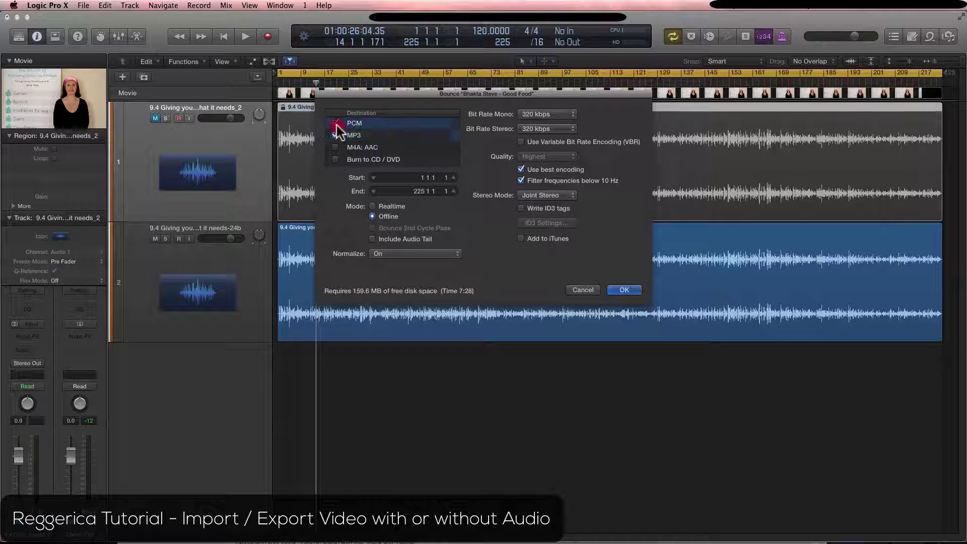
click(585, 291)
click(84, 6)
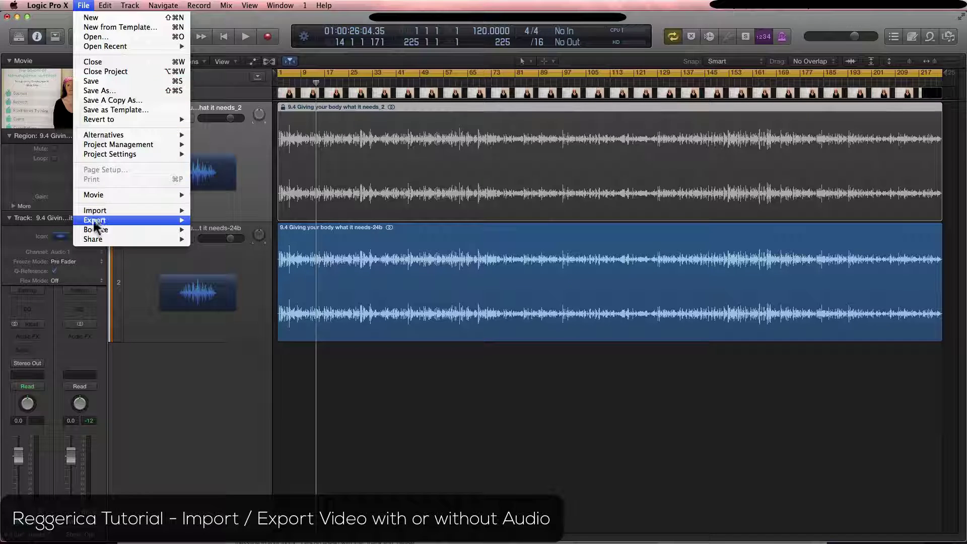
mouse_move(94, 194)
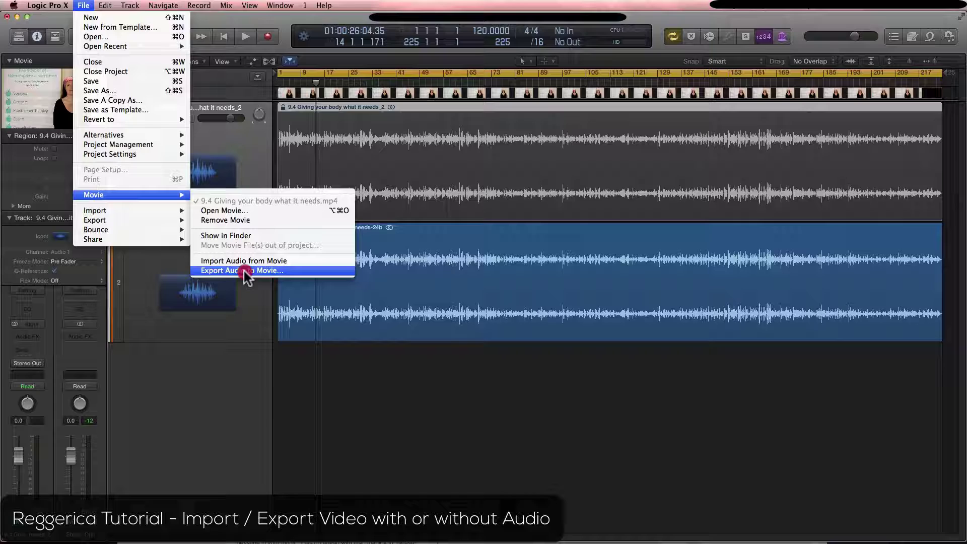
Export the audio to a new movie under the suggested name, excluding the original sound track
click(244, 272)
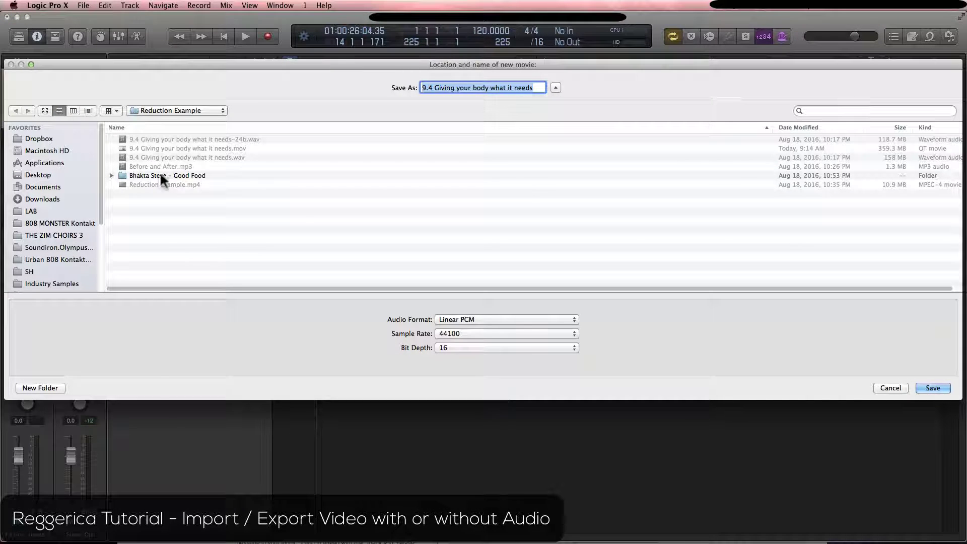
click(932, 387)
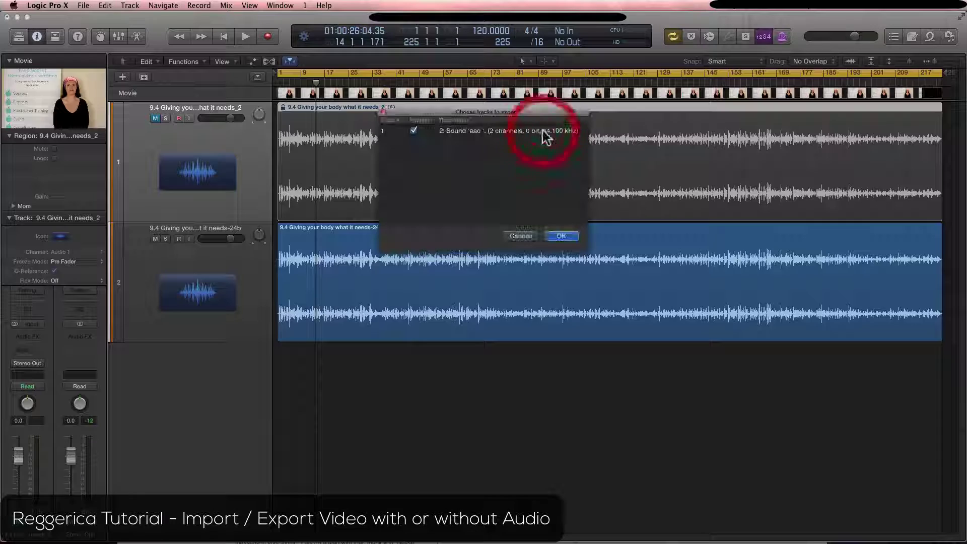
click(415, 130)
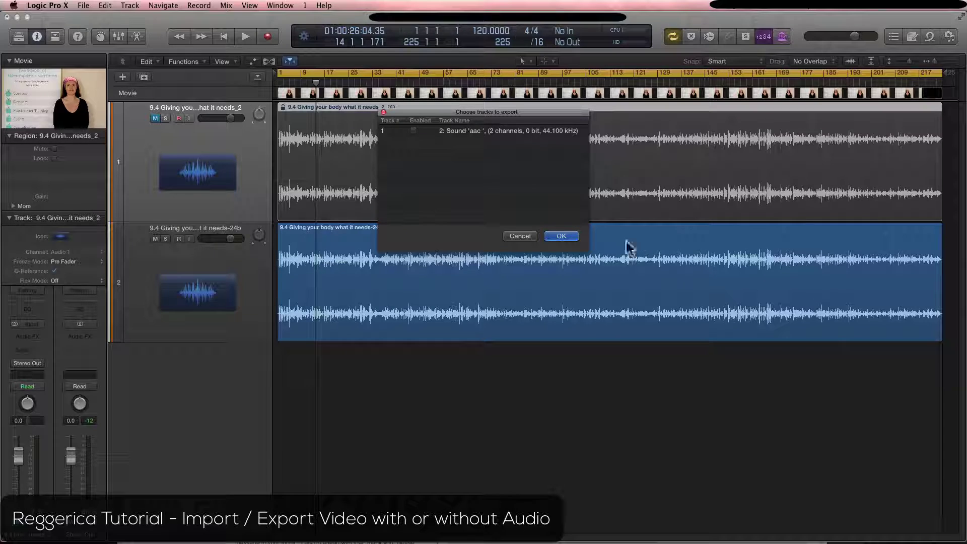
click(562, 236)
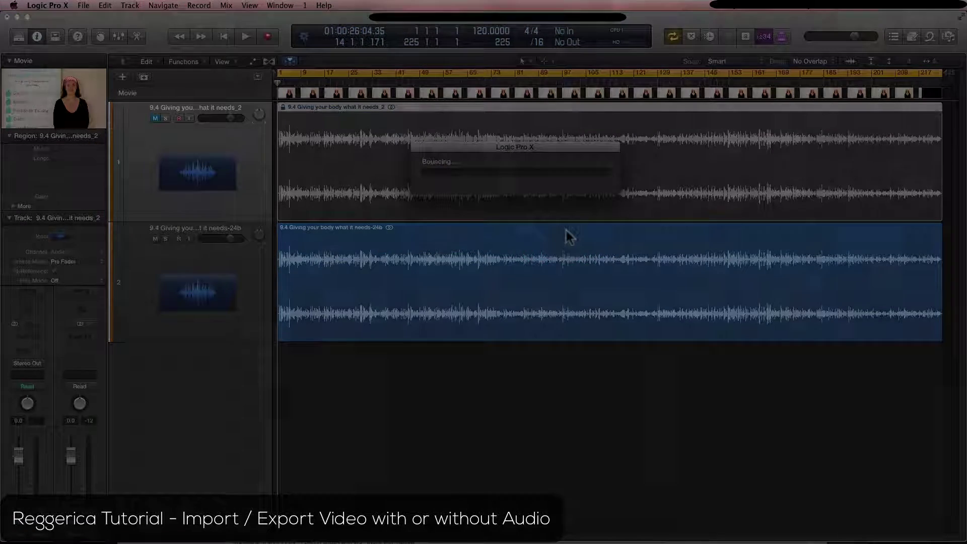